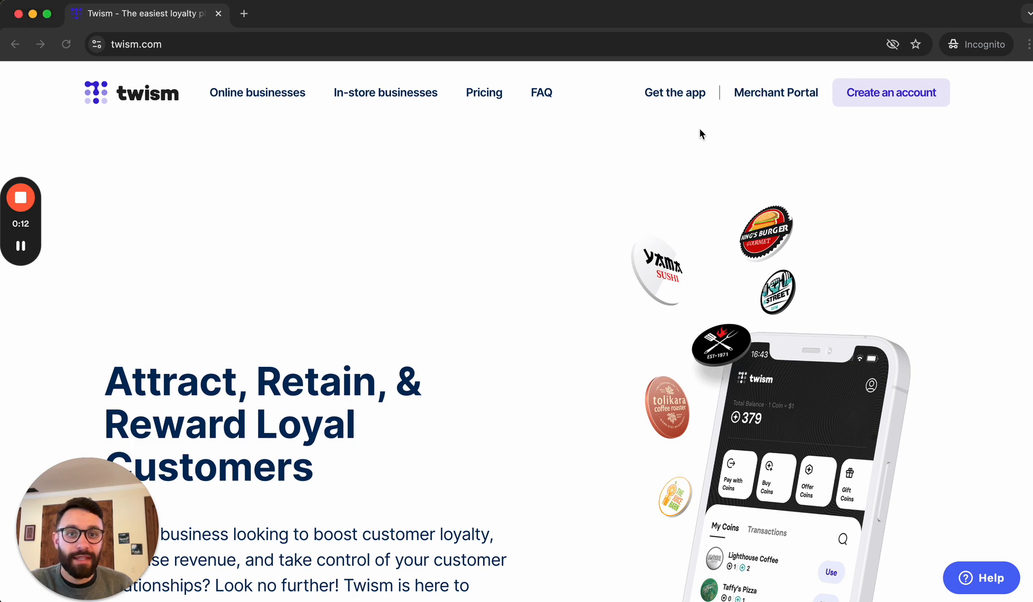
# - Sign in through the Twism Merchant Portal to reach the Downtown Cafe home dashboard
pyautogui.click(789, 95)
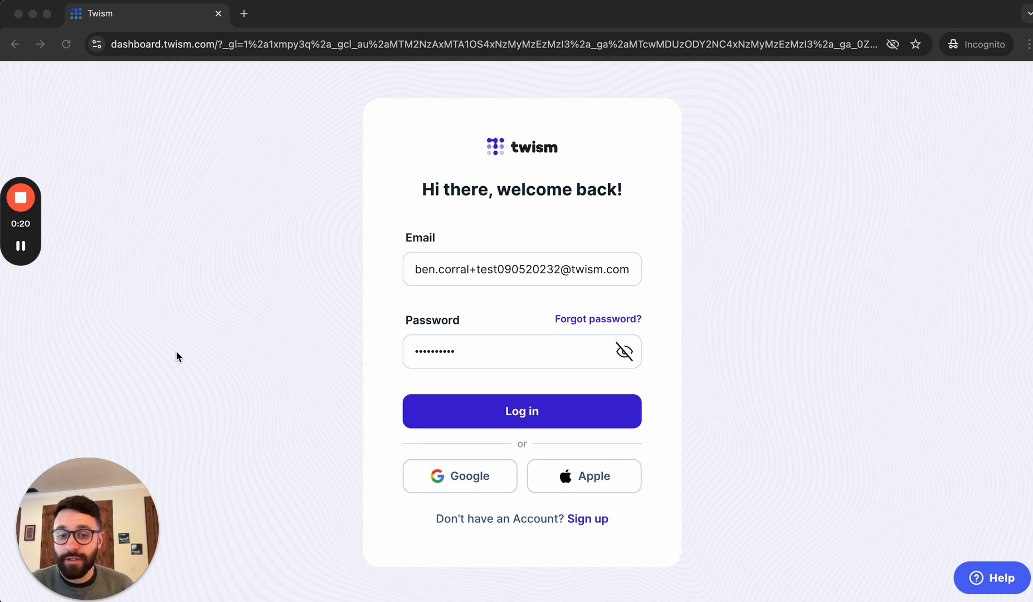
pyautogui.click(531, 411)
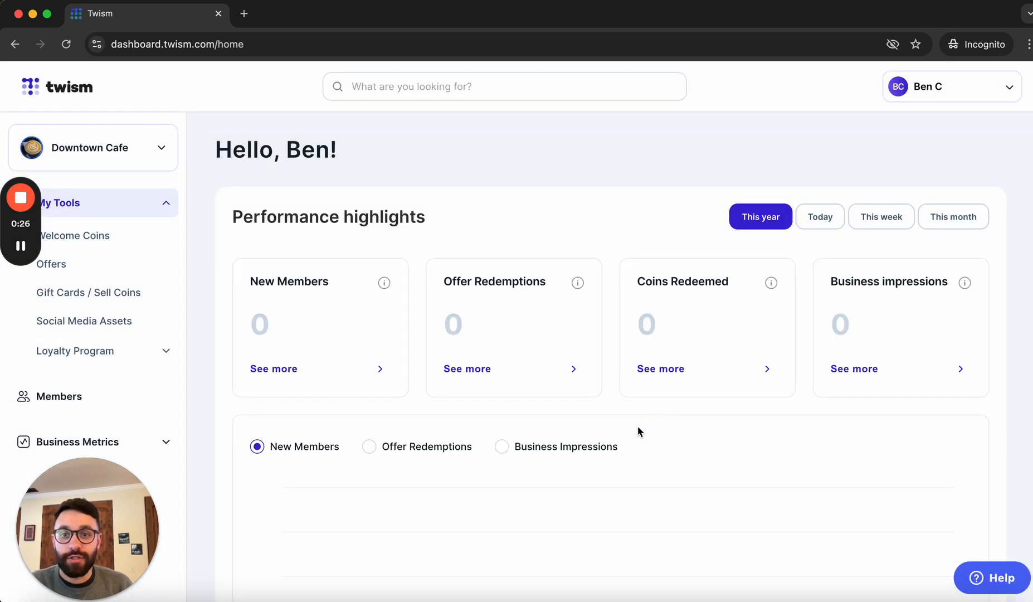
# - Open Downtown Cafe's Business Profile and scroll through its General Info fields
pyautogui.click(146, 146)
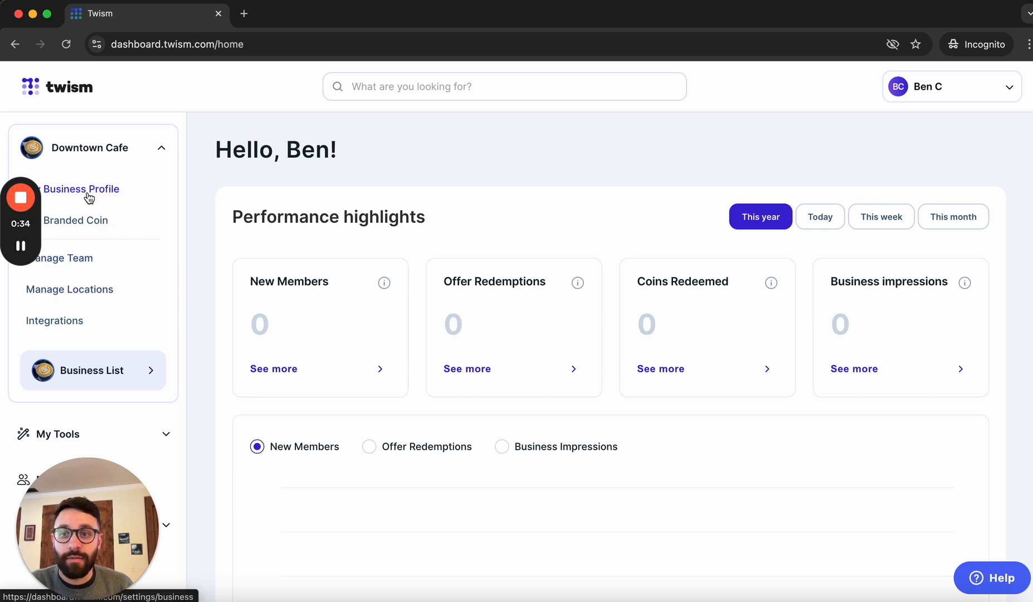
pyautogui.click(111, 192)
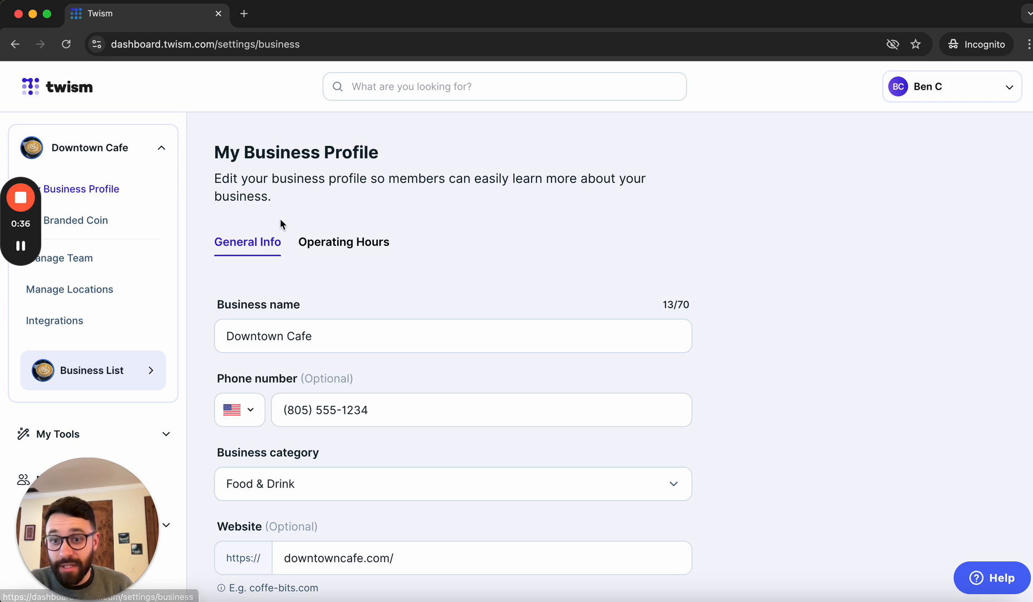
pyautogui.scroll(-3, 378, 304)
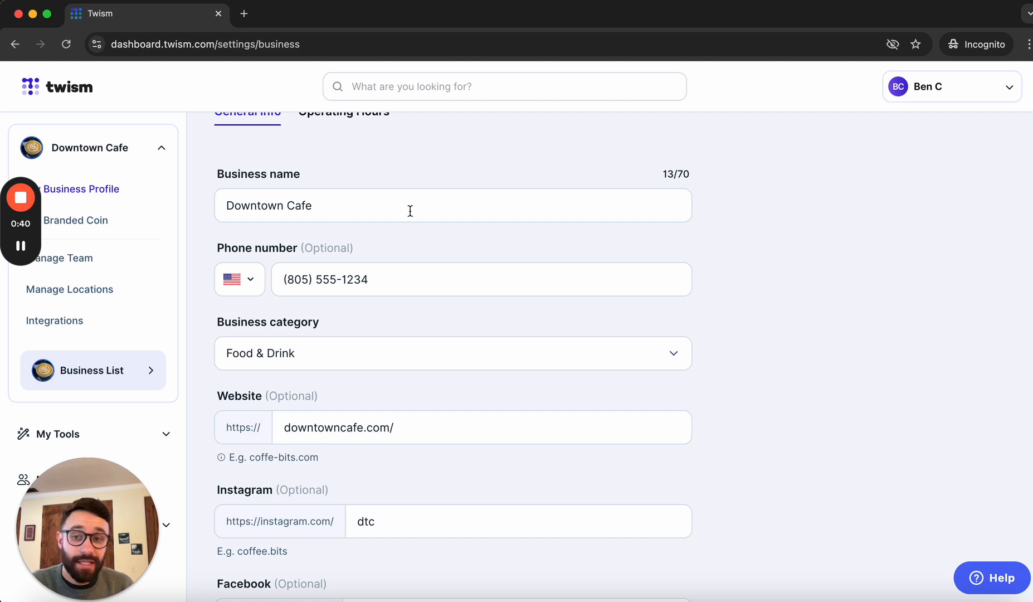
pyautogui.scroll(-3, 413, 278)
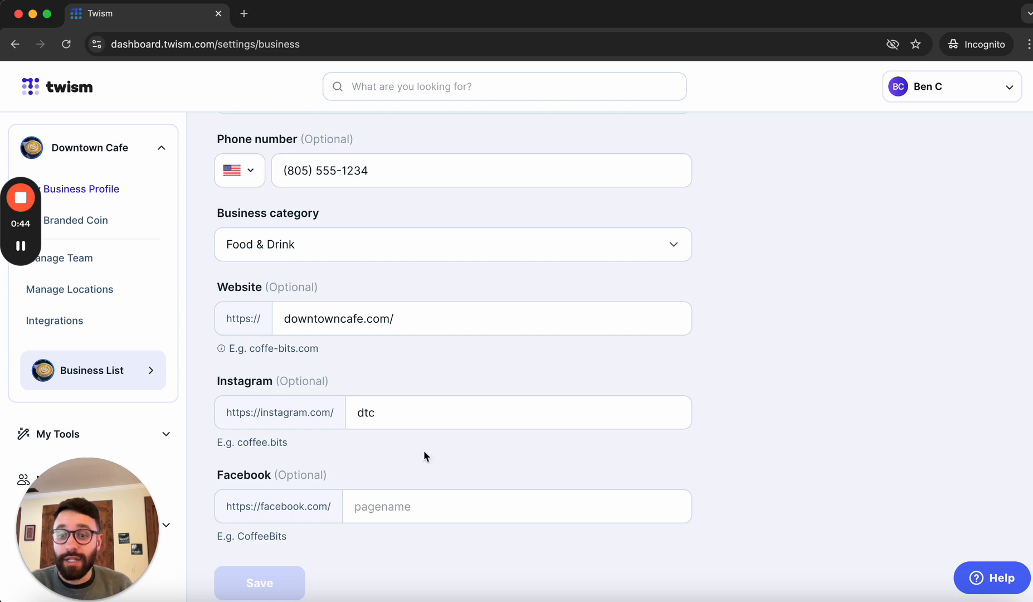
# - View the Branded Coin customisation, then open the Manage Team page with its Add User form
pyautogui.click(91, 222)
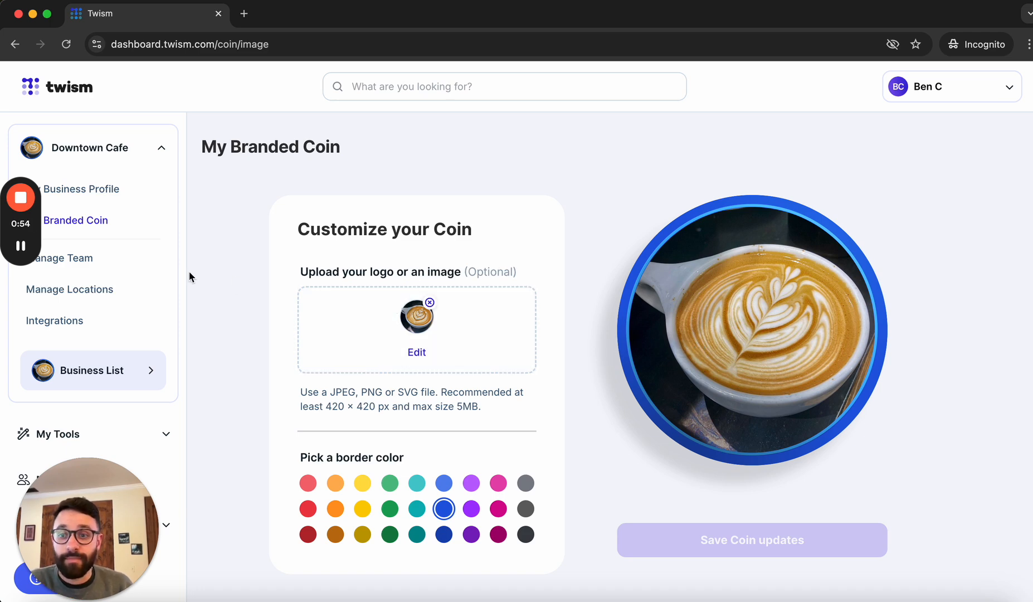
pyautogui.click(104, 260)
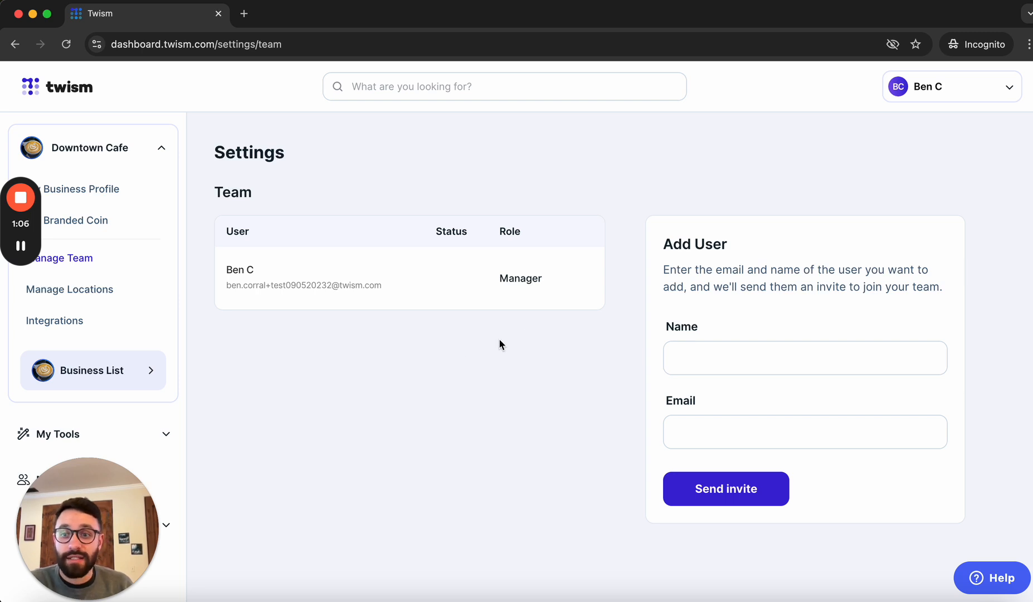
# - Review the Queens Way location, then browse the Integrations page listing Shopify, Clover and others
pyautogui.click(83, 291)
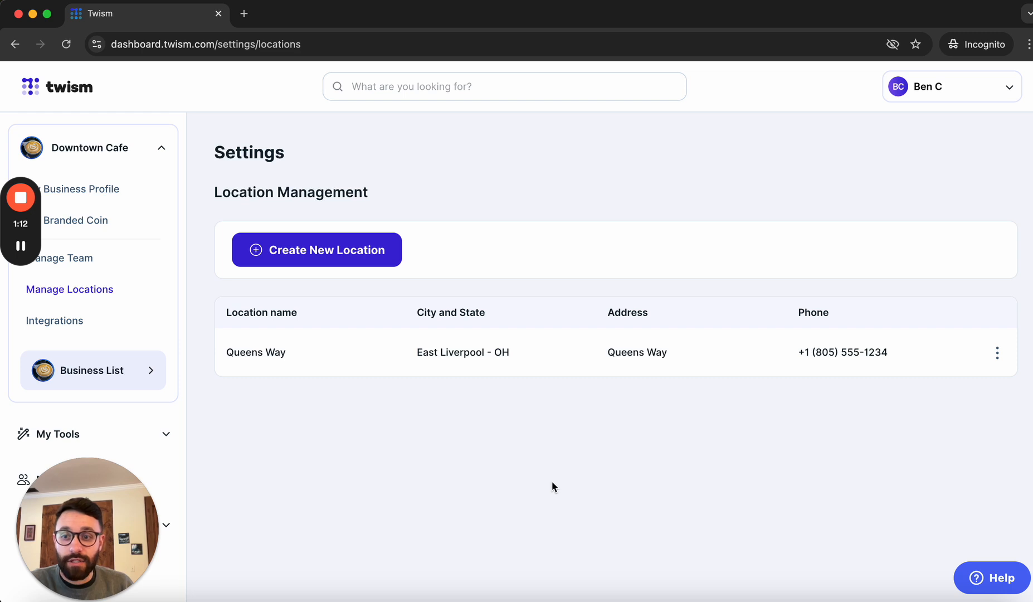
pyautogui.click(133, 329)
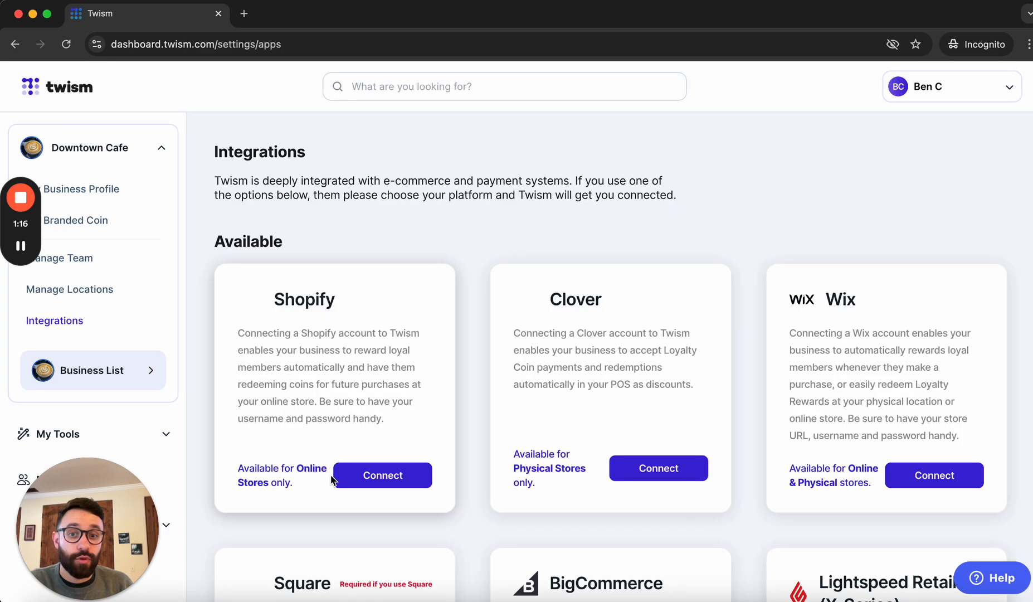
pyautogui.scroll(-4, 464, 449)
pyautogui.scroll(4, 464, 448)
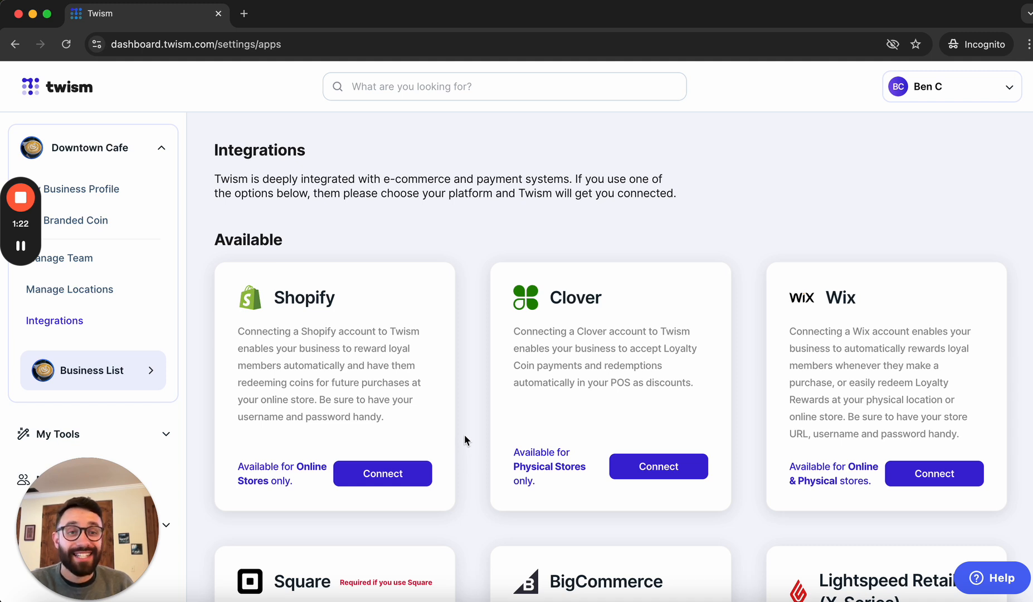
# - Open My Account settings from the account menu, then expand My Tools in the sidebar
pyautogui.click(940, 95)
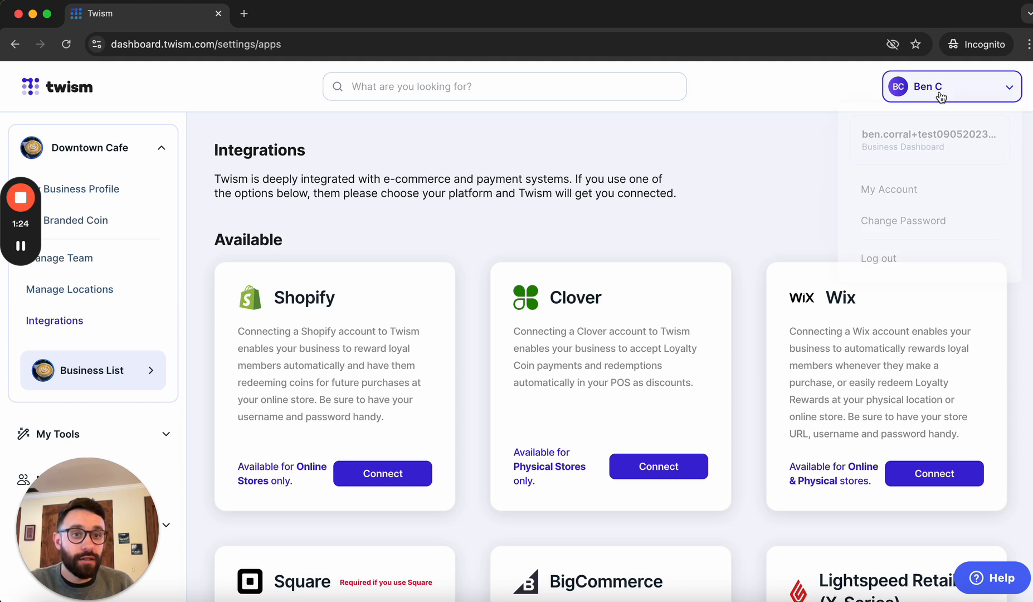
pyautogui.click(893, 191)
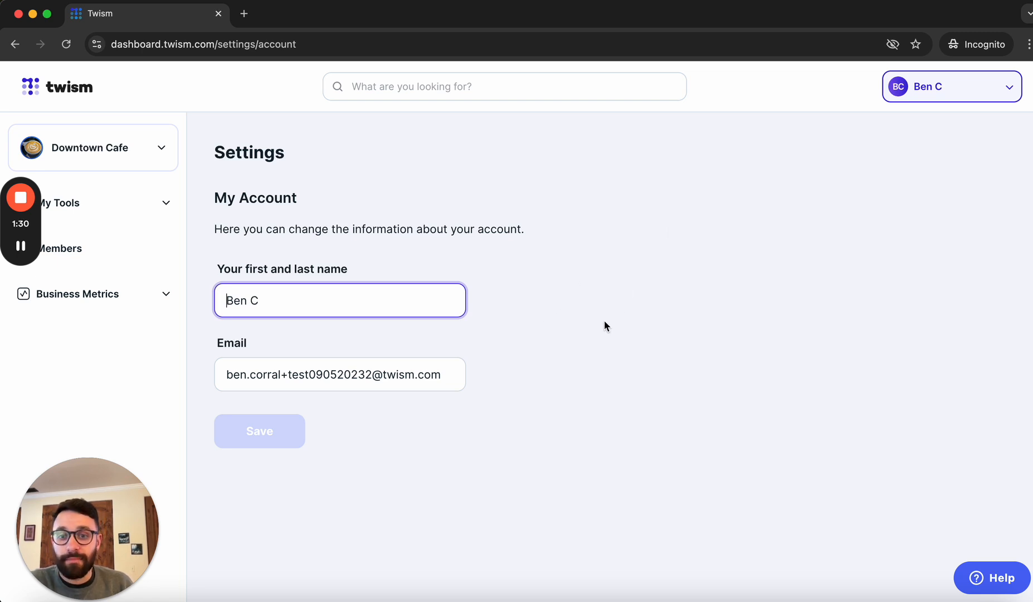
pyautogui.click(589, 357)
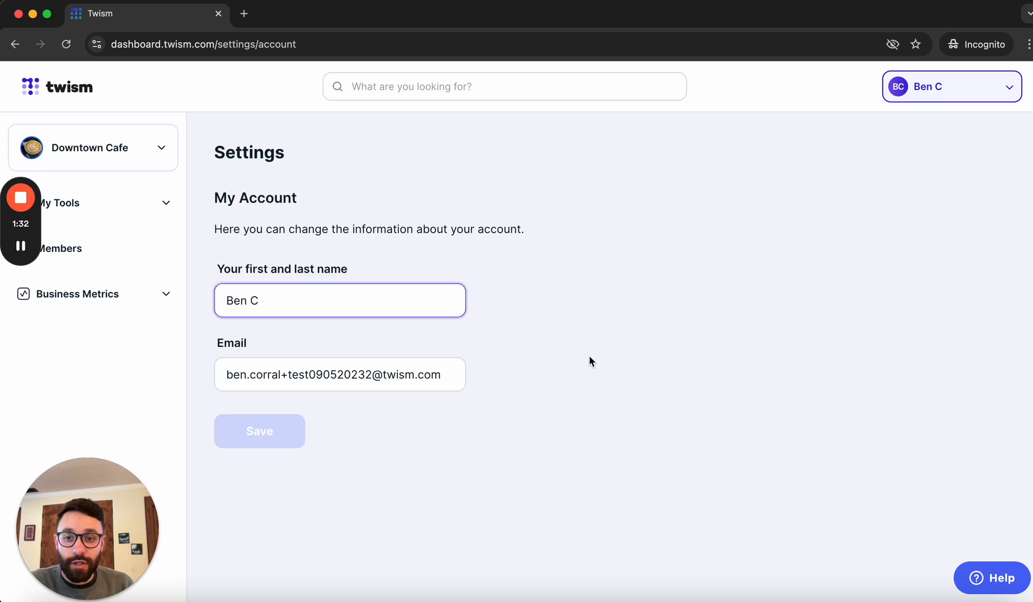
pyautogui.click(928, 86)
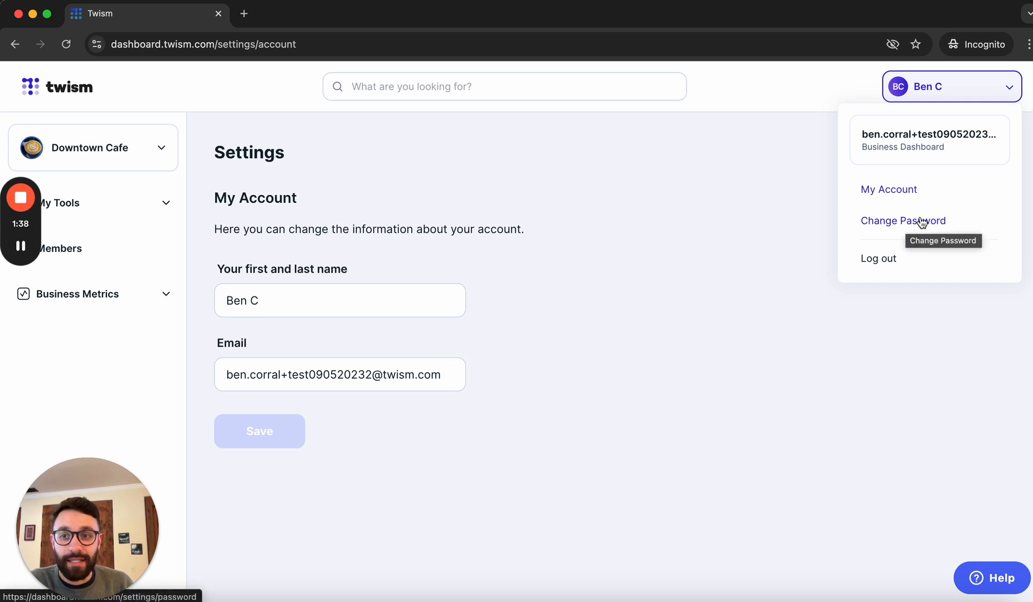
pyautogui.click(147, 204)
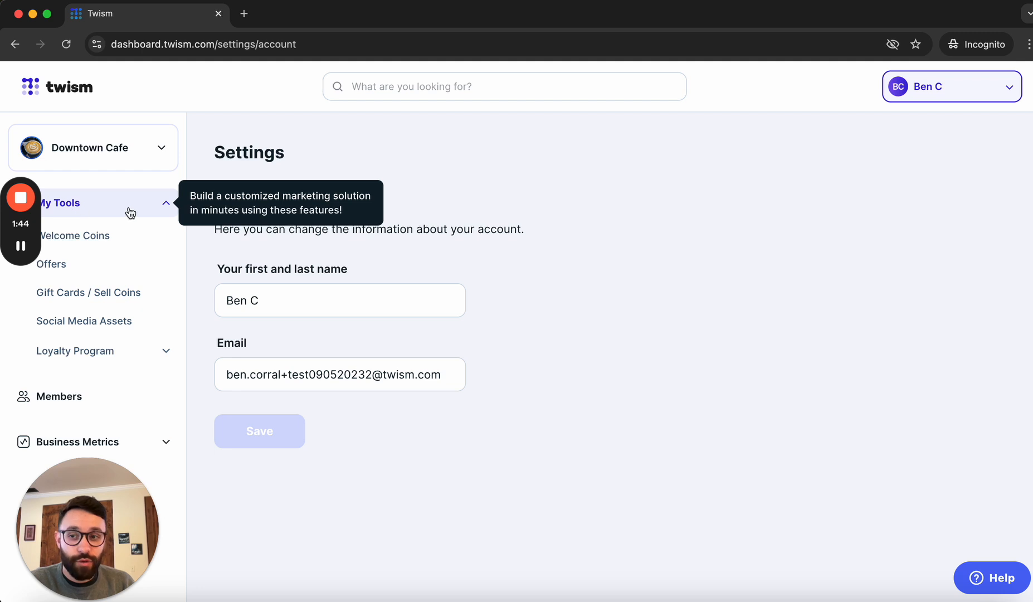
# - Go to Offers under My Tools and start creating a new offer
pyautogui.click(84, 265)
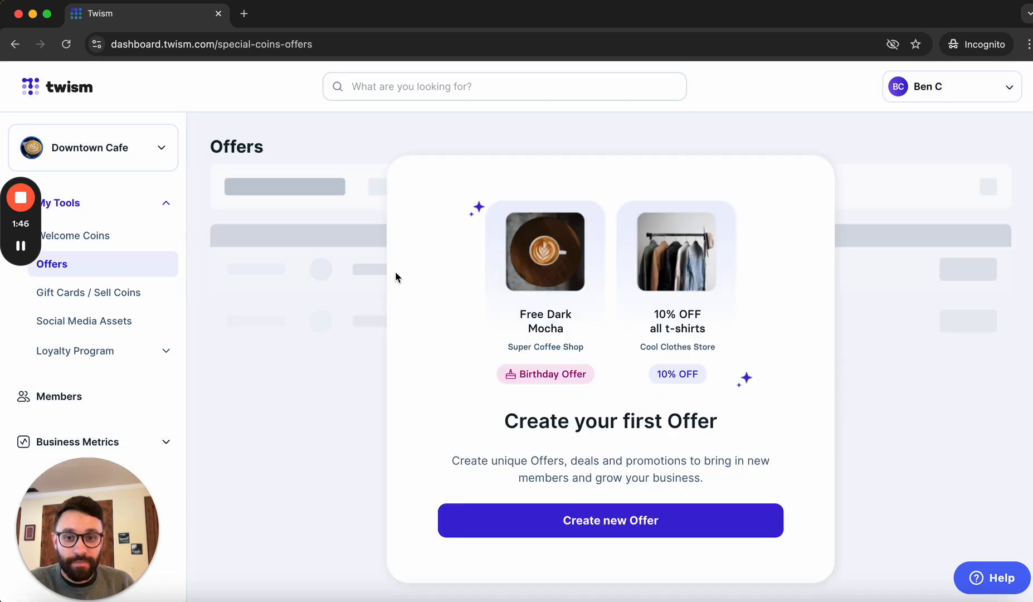
pyautogui.click(607, 527)
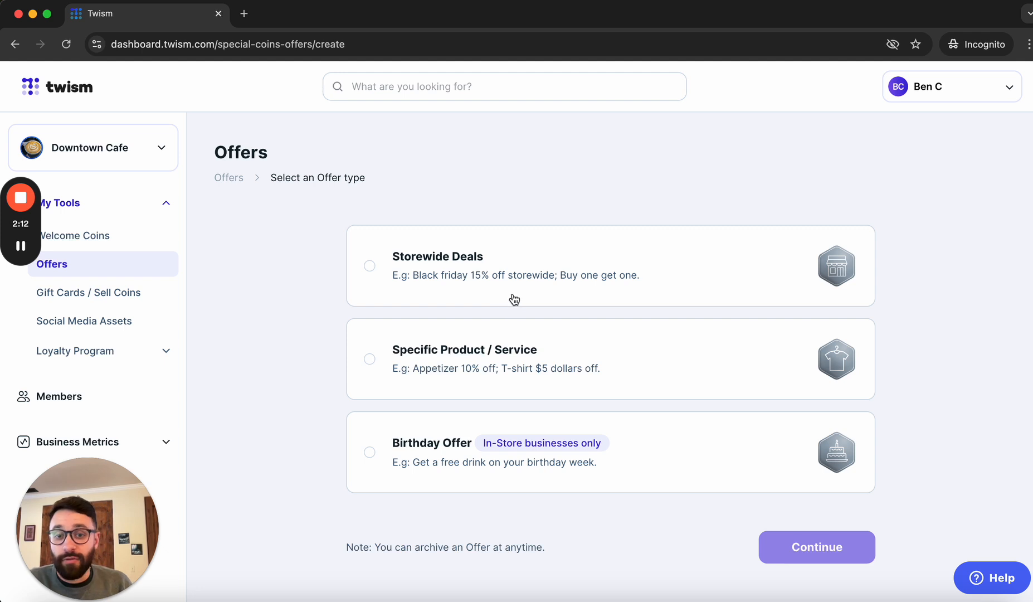
# - Compare the Specific Product / Service and Birthday Offer types, then select Storewide Deals
pyautogui.click(491, 357)
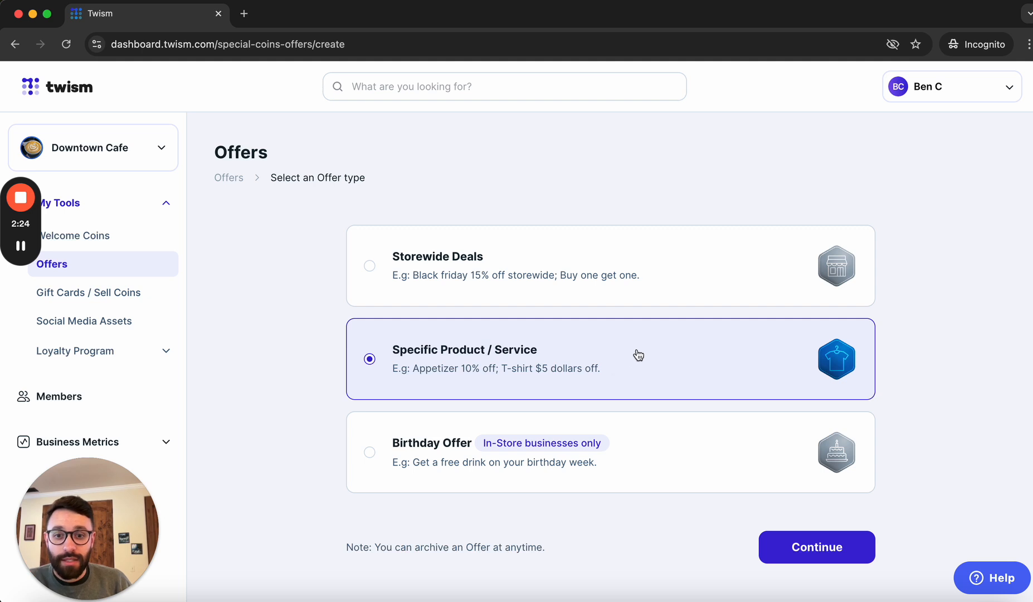
pyautogui.click(556, 457)
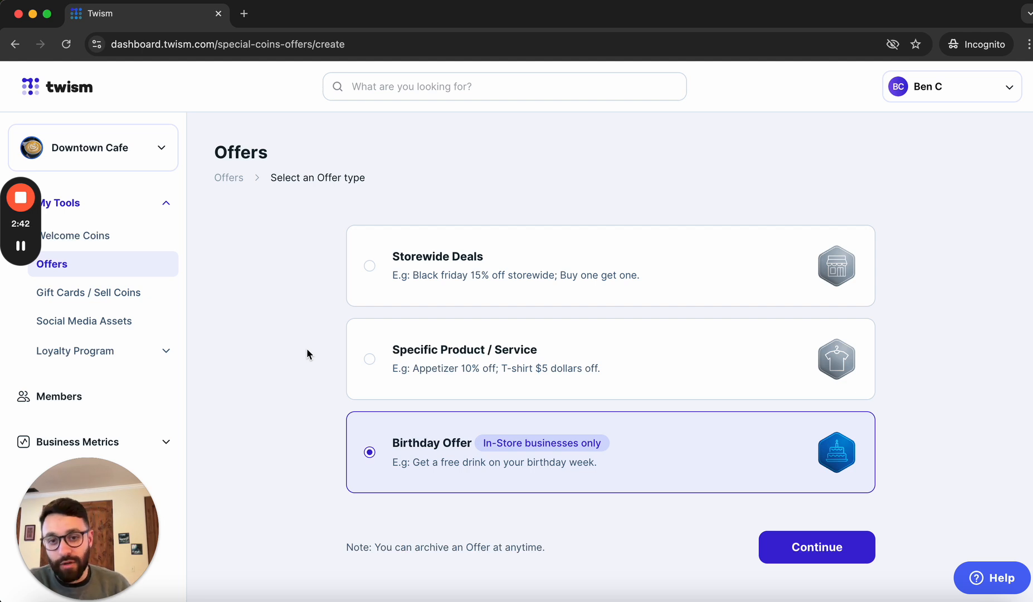
pyautogui.click(452, 268)
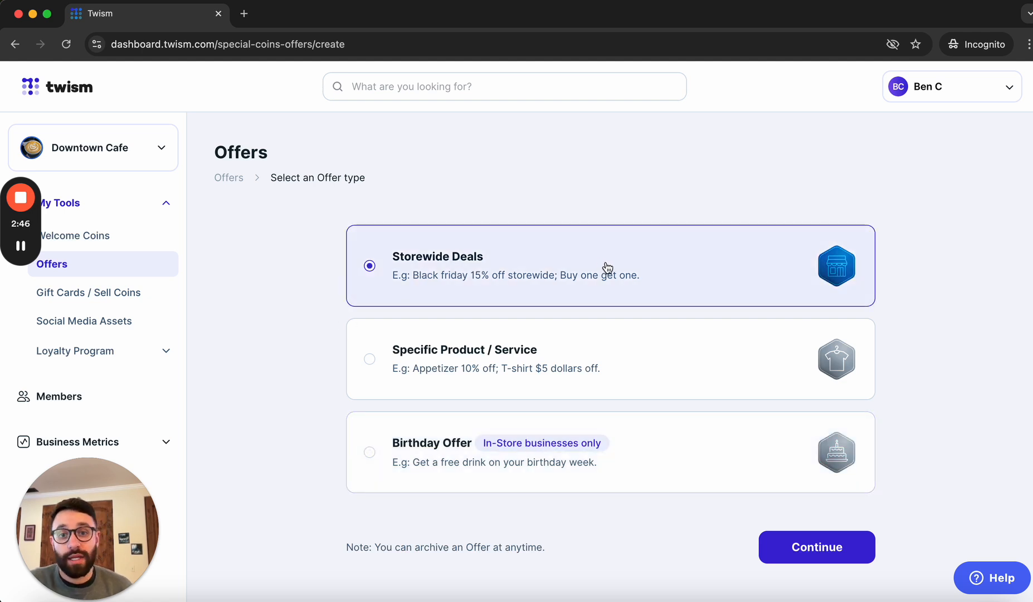
# - Fill the Storewide Deal form for 'Buy One Drink, Get One 50% Off' with tag ONE TIME
pyautogui.click(825, 551)
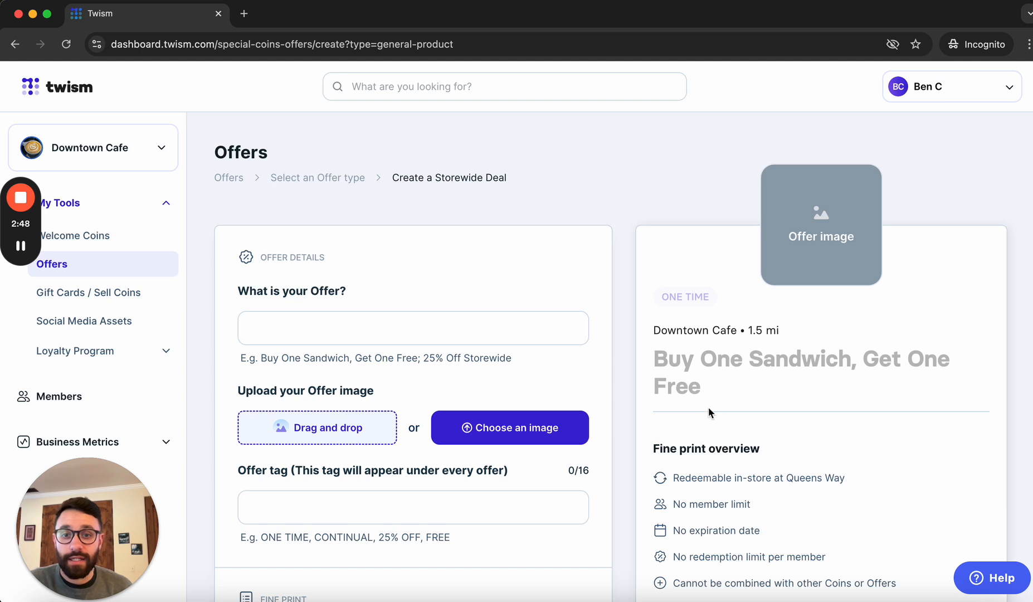
pyautogui.scroll(-2, 558, 350)
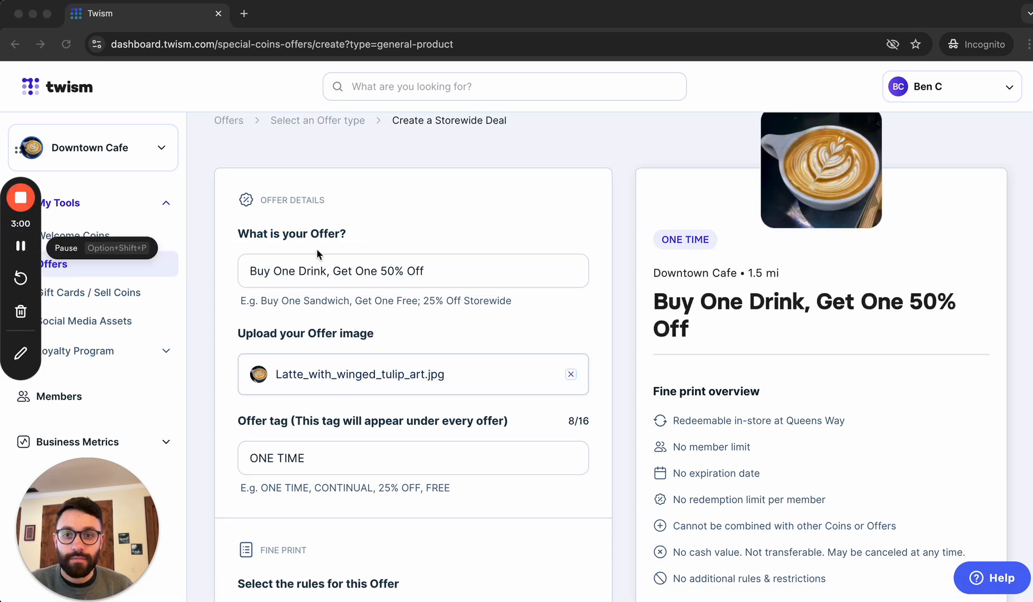
pyautogui.click(297, 279)
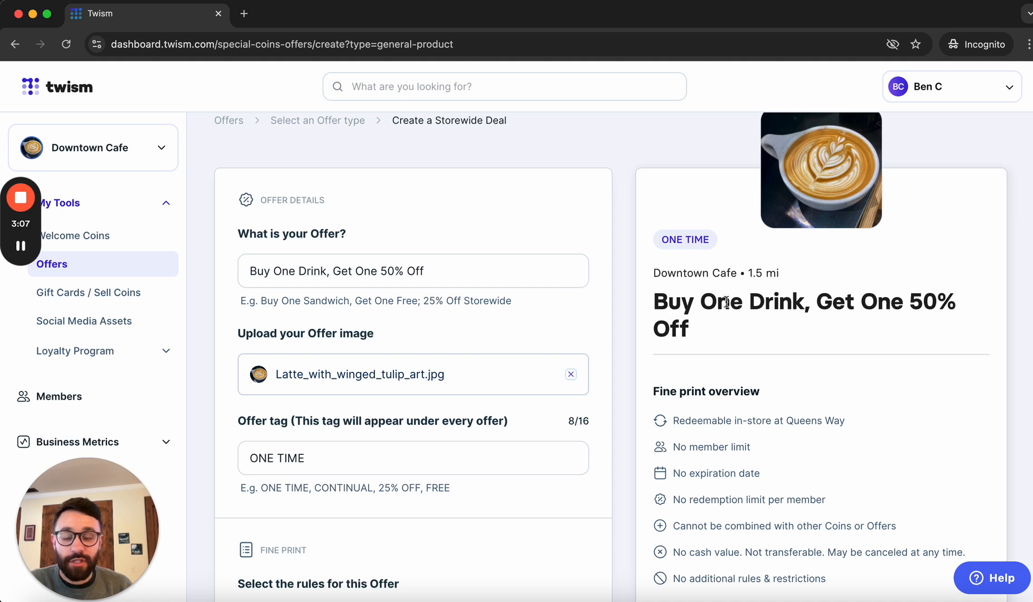
pyautogui.scroll(-1, 710, 326)
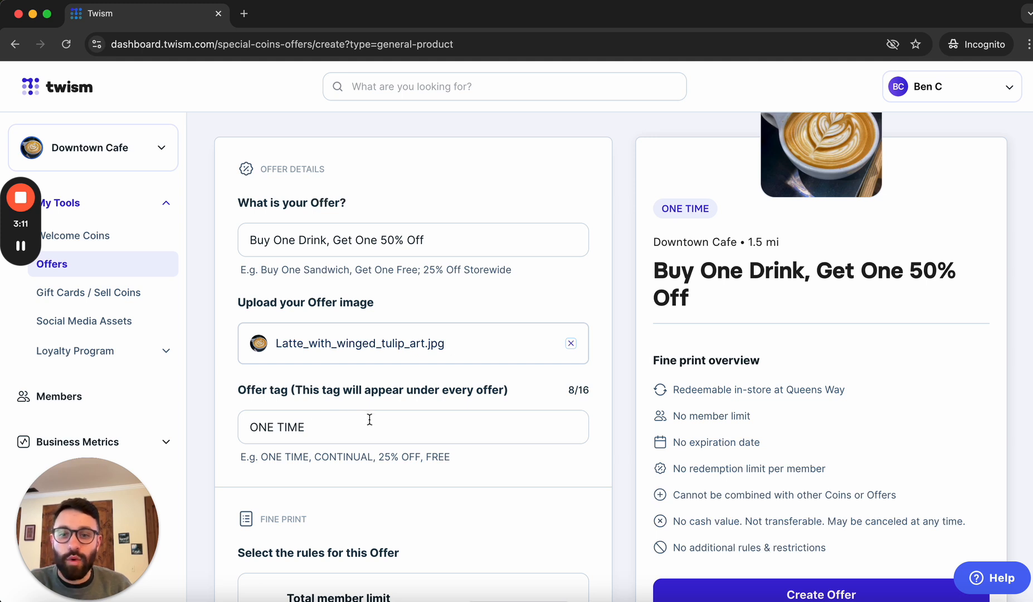
pyautogui.scroll(-1, 358, 441)
pyautogui.scroll(-1, 358, 441)
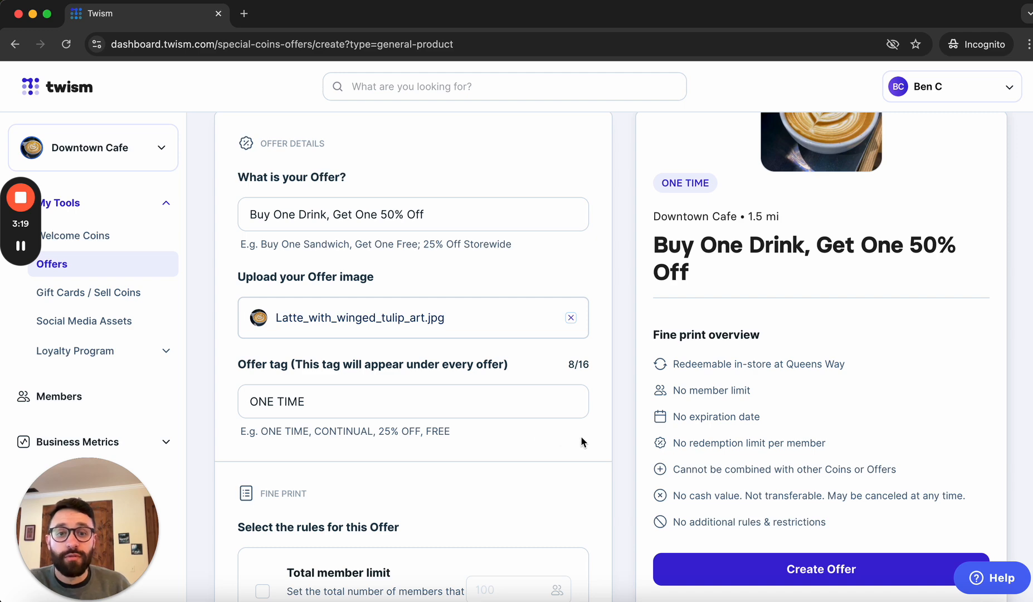
# - Try a Total member limit of 50, then switch that rule back off
pyautogui.scroll(-7, 583, 440)
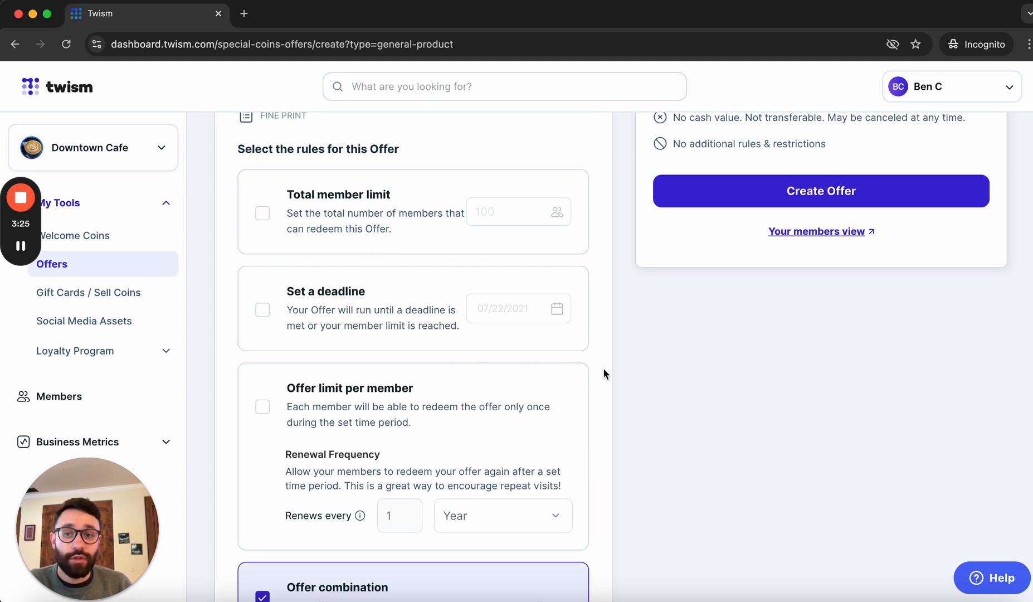
pyautogui.click(423, 228)
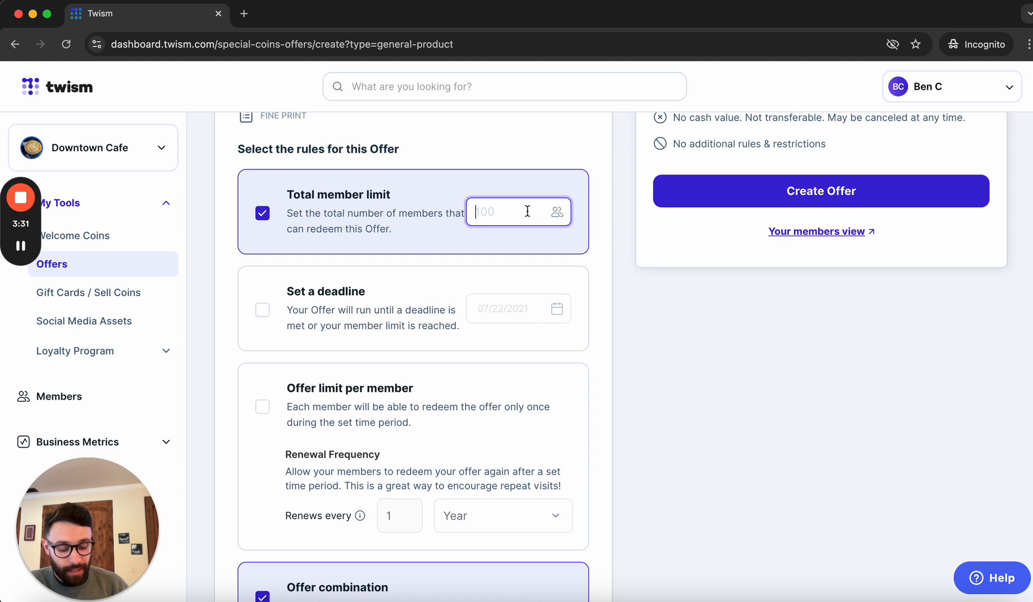
pyautogui.write('50')
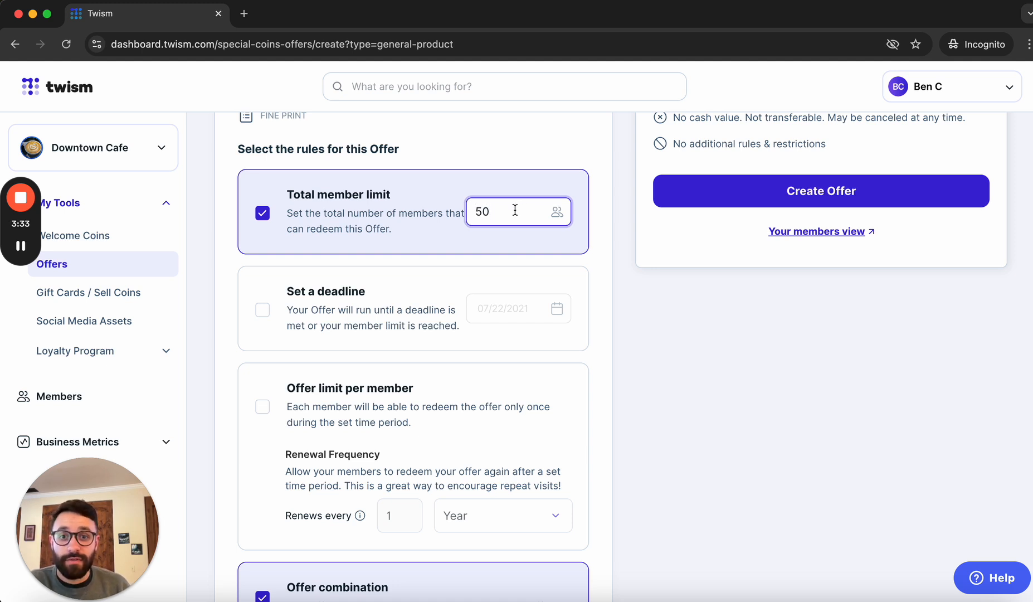
pyautogui.click(418, 216)
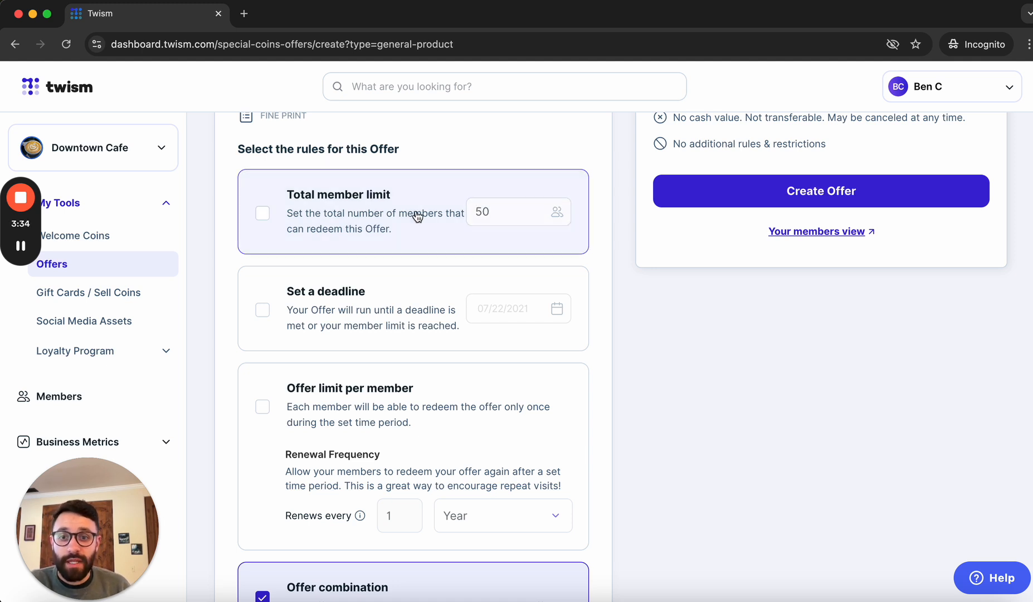
# - Try a deadline of November 29, 2024, then uncheck the deadline rule
pyautogui.click(385, 312)
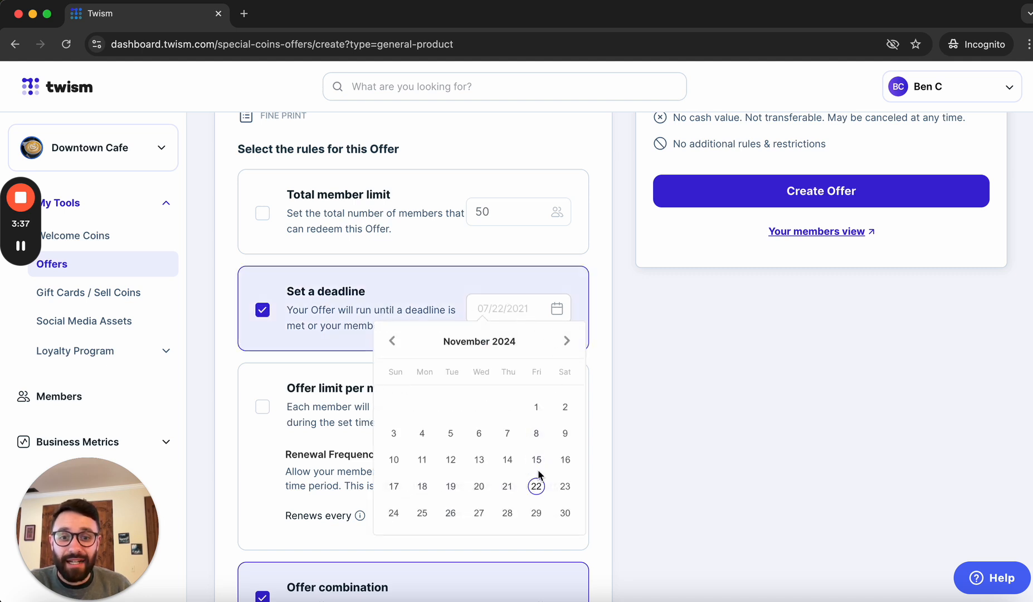
pyautogui.click(537, 514)
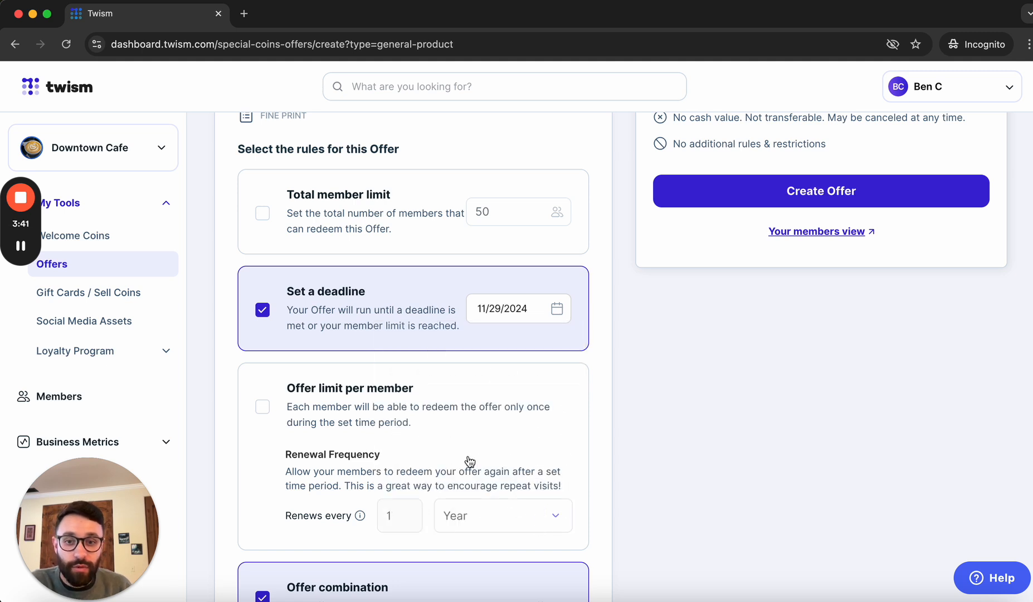
pyautogui.click(411, 320)
# - Enable Offer limit per member with Month renewal frequency, renewing every 4 months
pyautogui.scroll(-1, 524, 460)
pyautogui.scroll(-2, 524, 460)
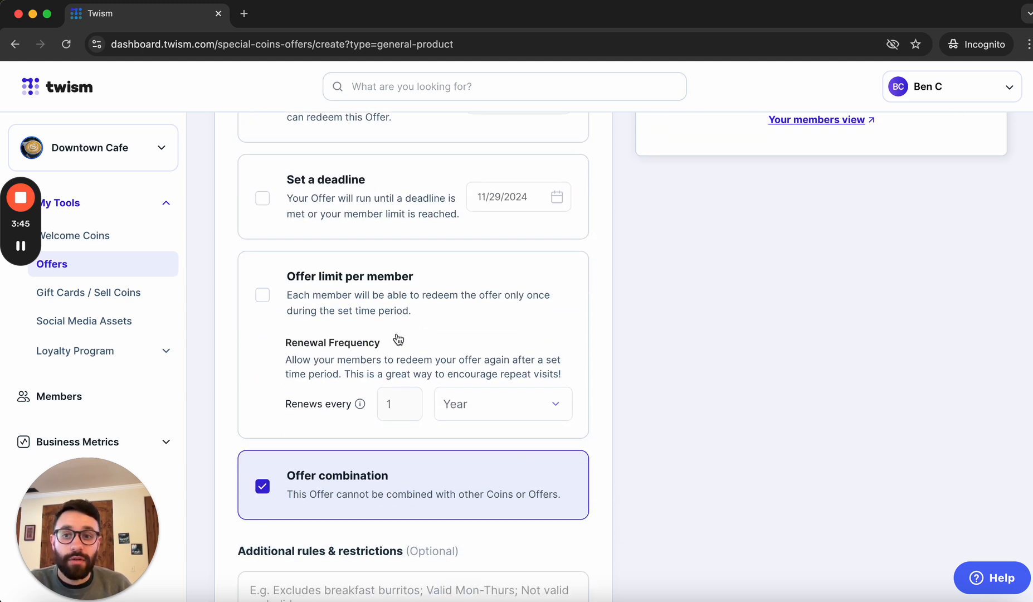
pyautogui.click(404, 322)
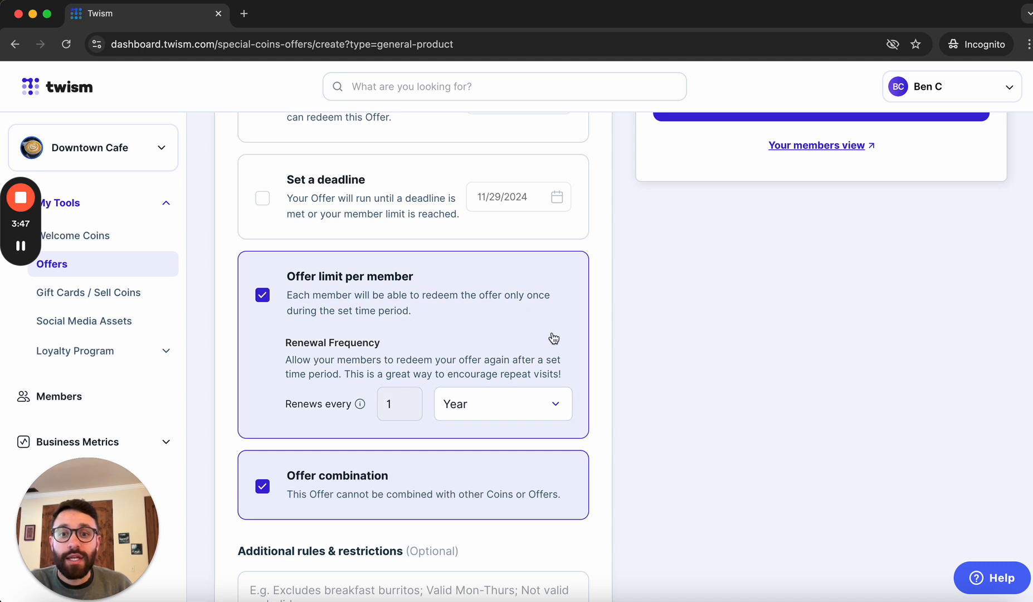
pyautogui.click(549, 411)
pyautogui.click(509, 462)
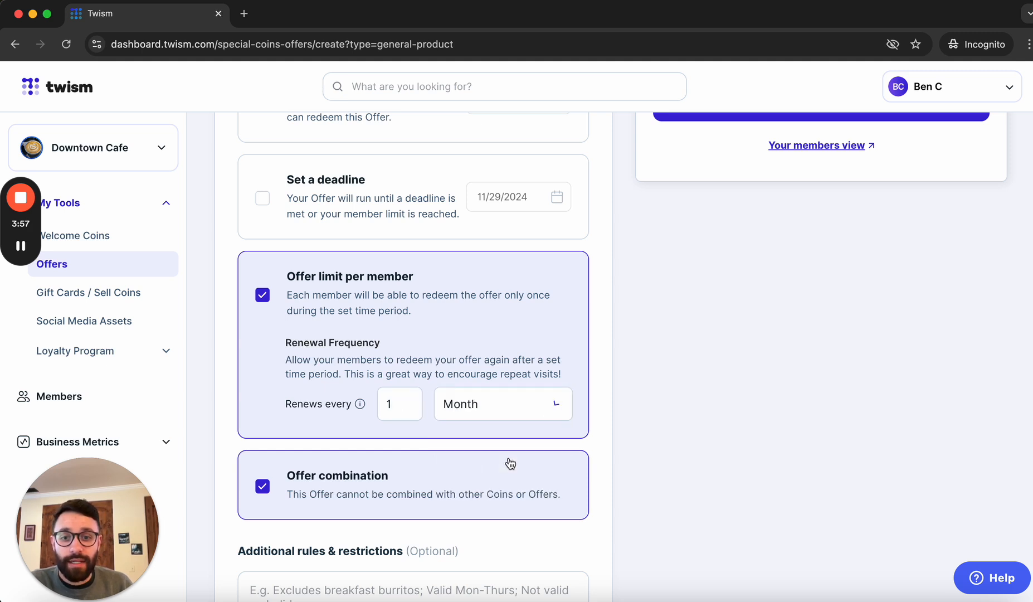
pyautogui.click(411, 395)
pyautogui.doubleClick(410, 396)
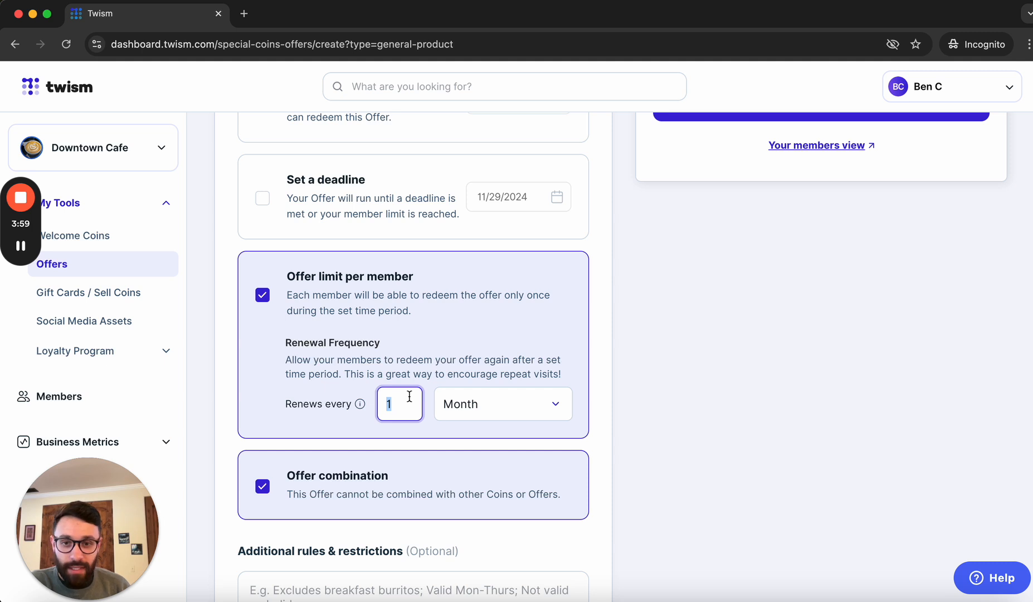
pyautogui.write('4')
pyautogui.click(728, 386)
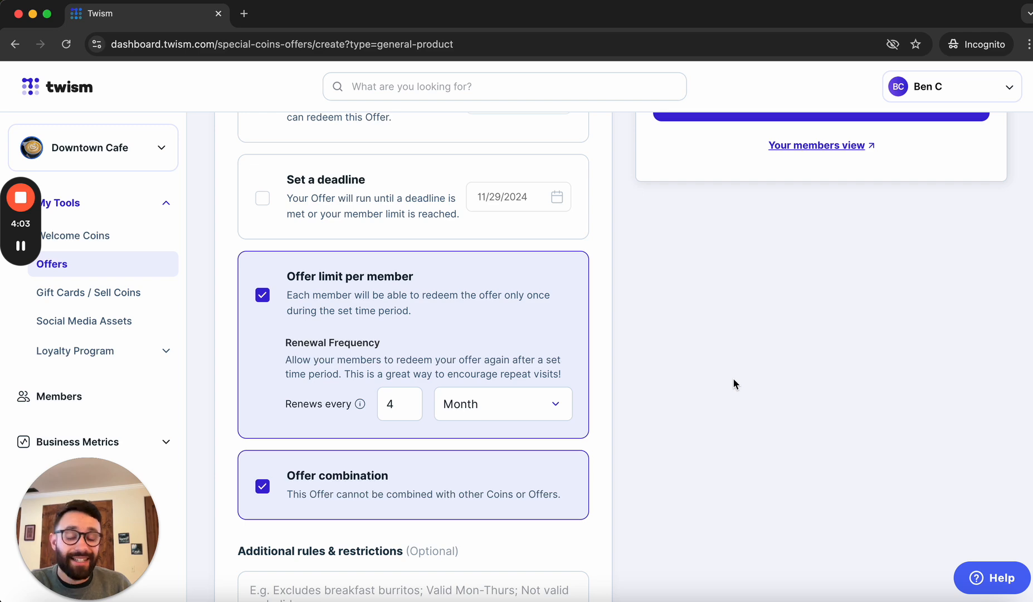
pyautogui.scroll(-3, 632, 426)
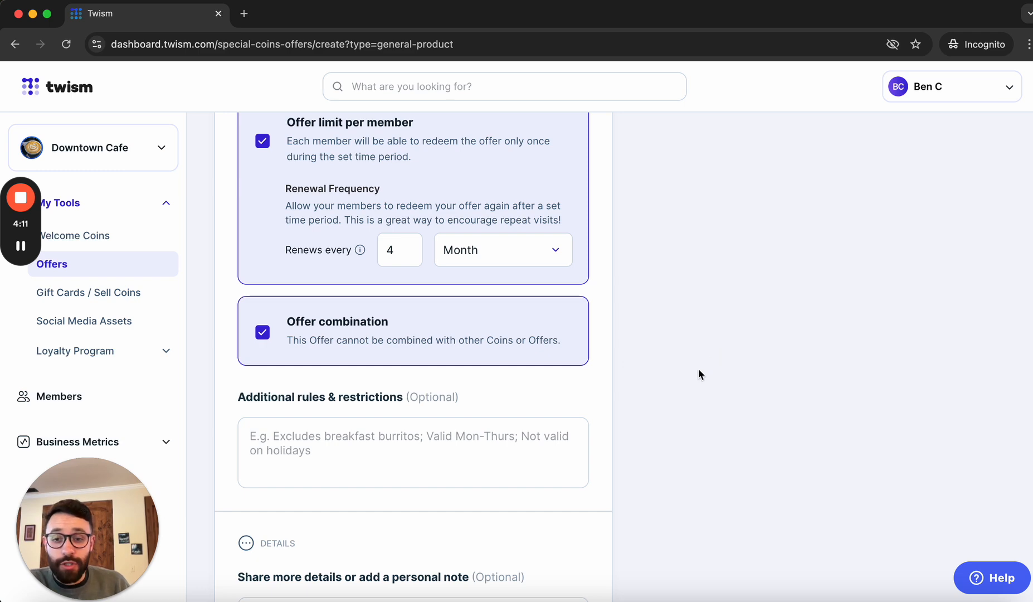
# - Enter 'Excludes oat milk additions' as an additional rule, leaving the details note empty
pyautogui.scroll(-3, 549, 419)
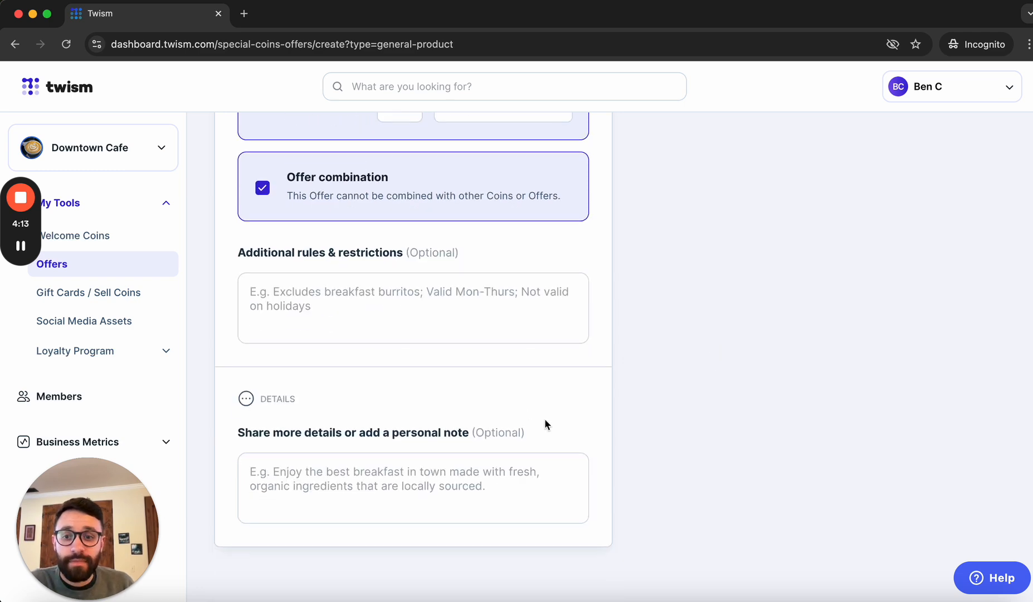
pyautogui.click(515, 306)
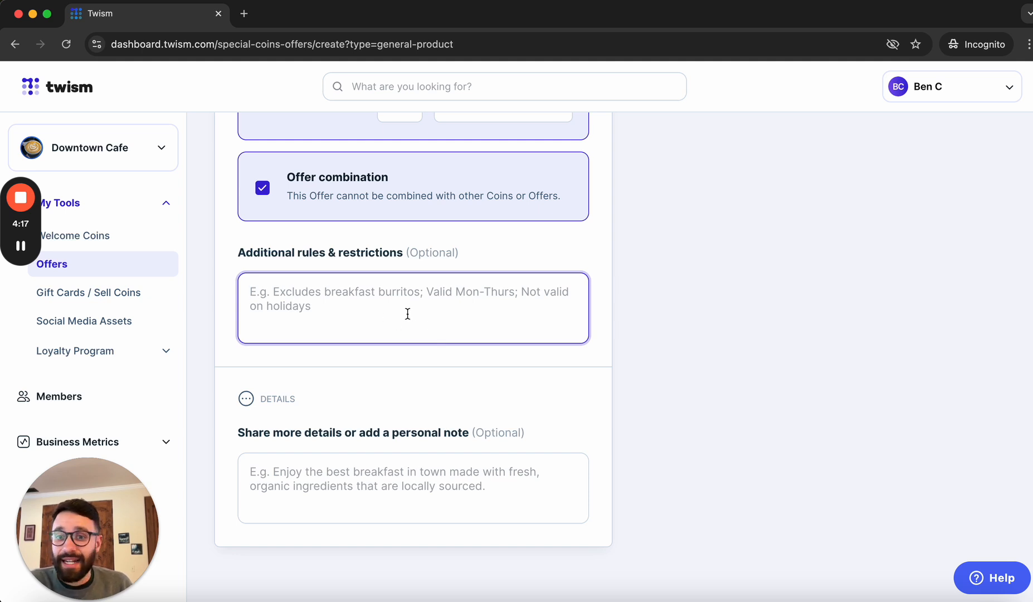
pyautogui.scroll(6, 568, 333)
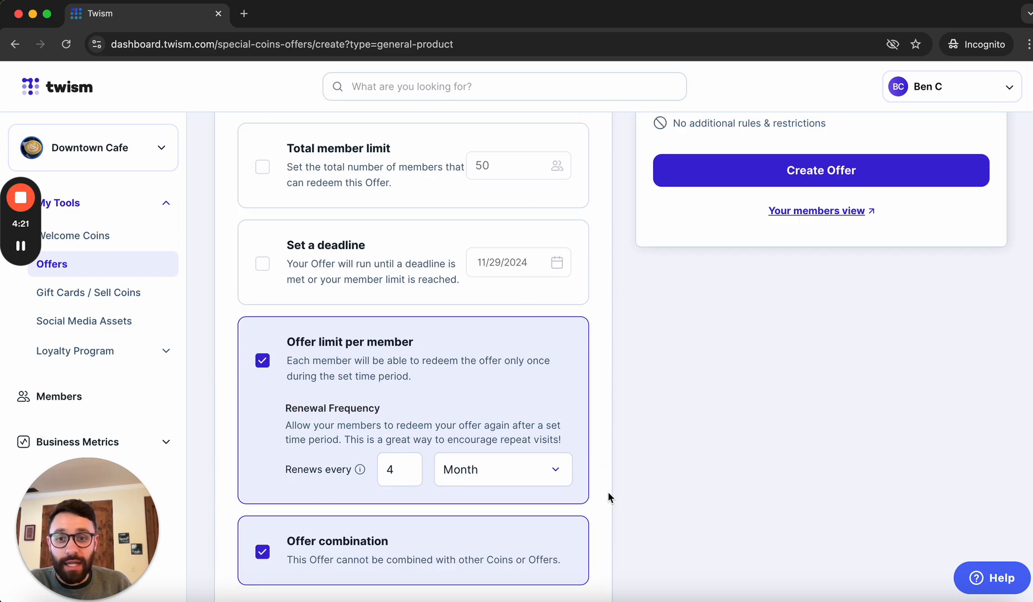
pyautogui.scroll(-5, 608, 493)
pyautogui.scroll(-1, 608, 492)
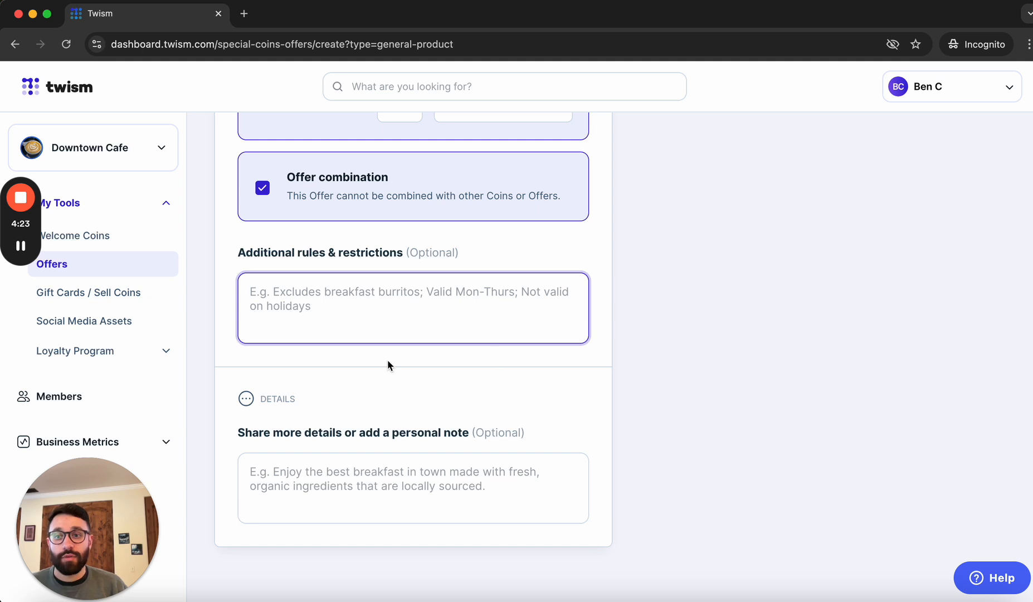
pyautogui.write('Ex')
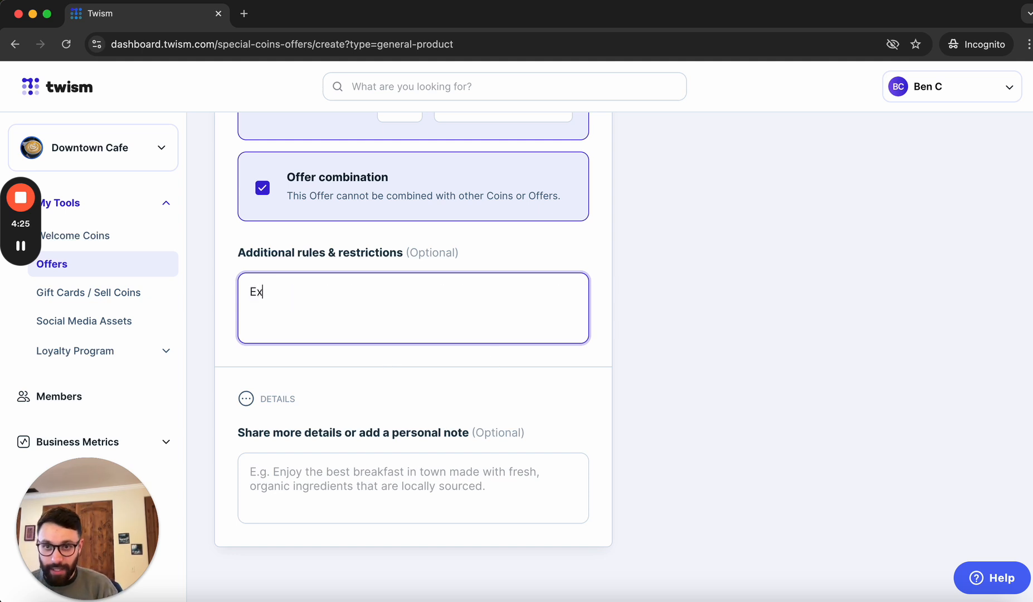
pyautogui.write('cludes o')
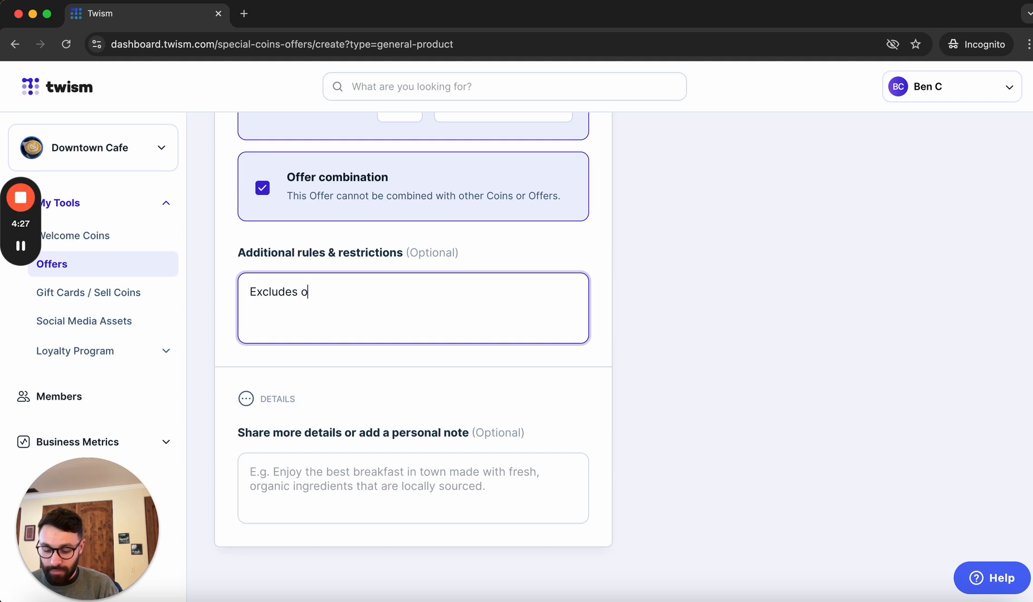
pyautogui.write('at milk a')
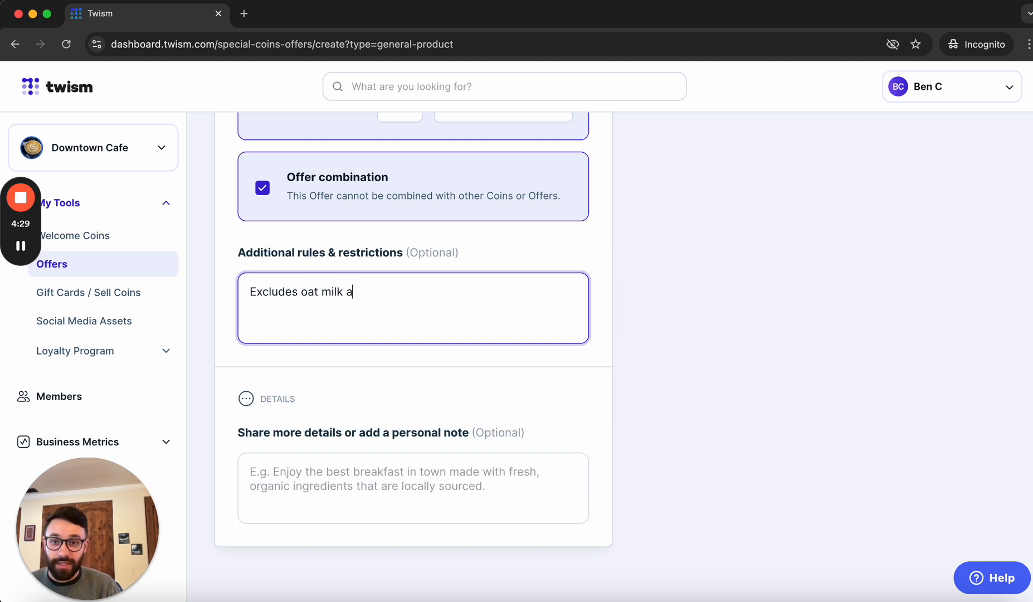
pyautogui.write('dditio')
pyautogui.press('BackSpace')
pyautogui.write('io')
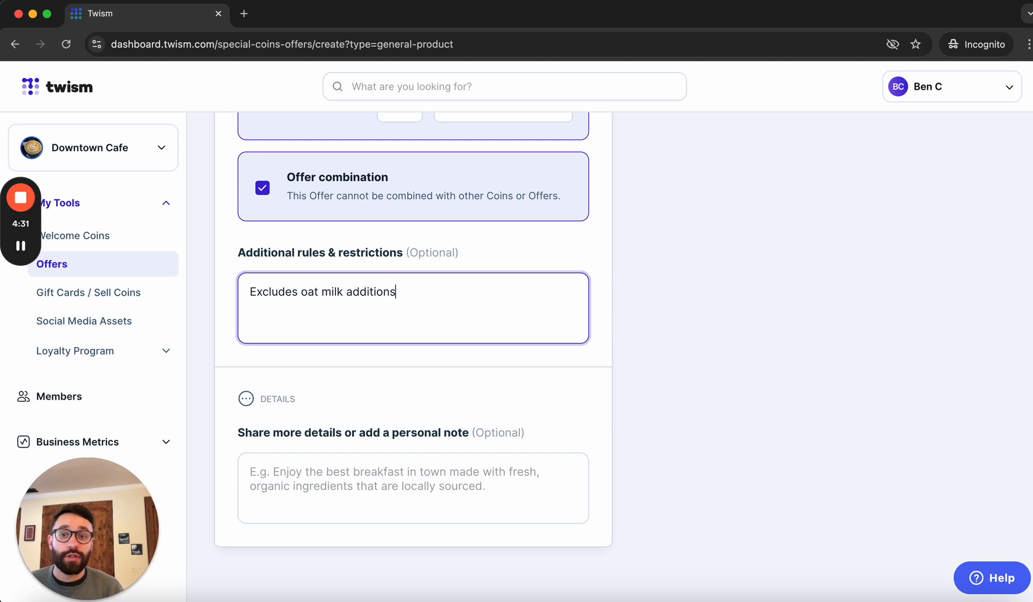
pyautogui.click(433, 482)
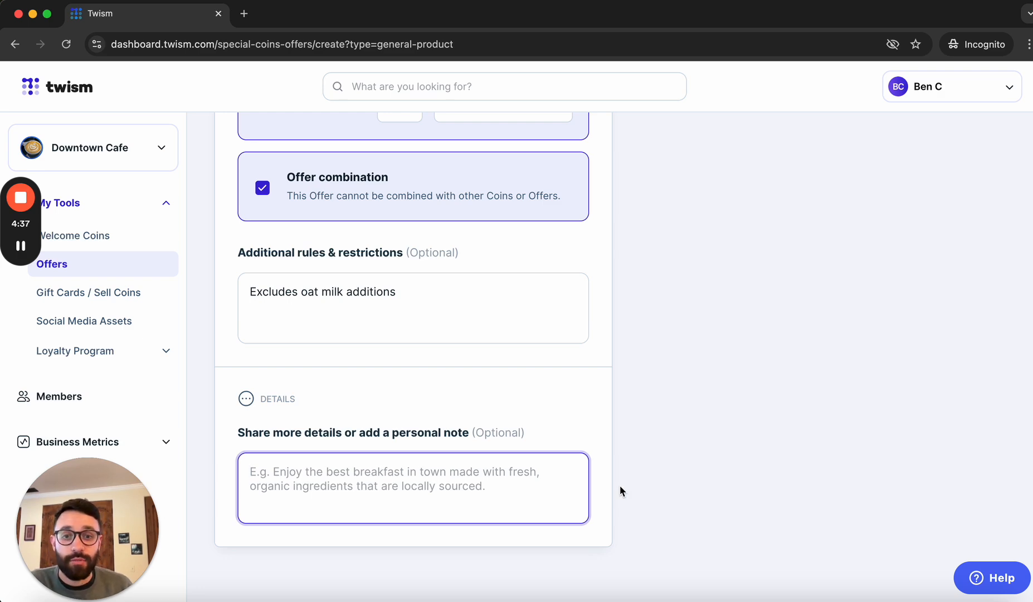
# - Submit the 'Buy One Drink, Get One 50% Off' offer via Create Offer in the preview panel
pyautogui.scroll(15, 619, 485)
pyautogui.scroll(-5, 619, 486)
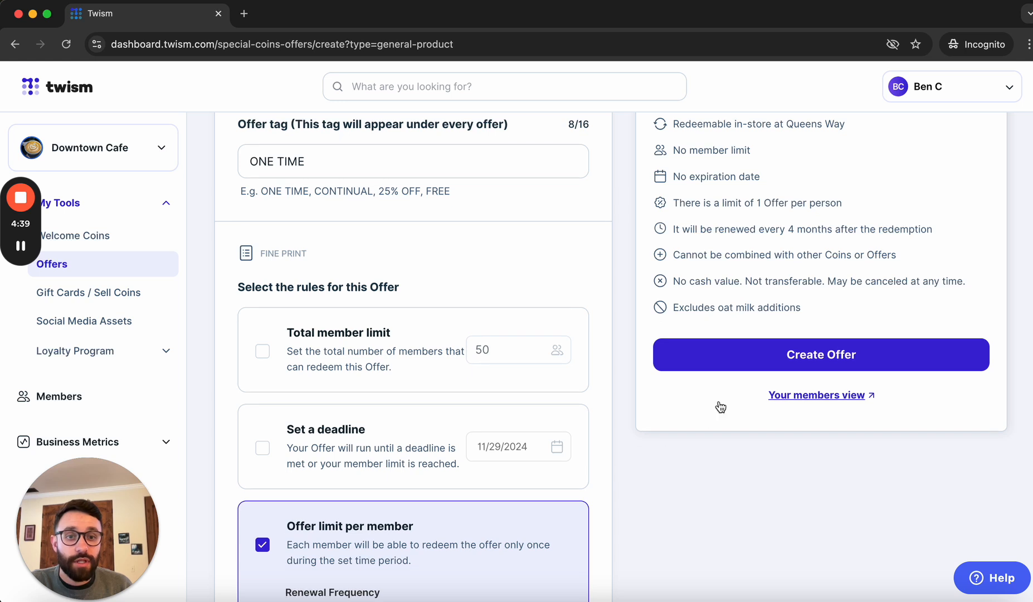
pyautogui.click(869, 355)
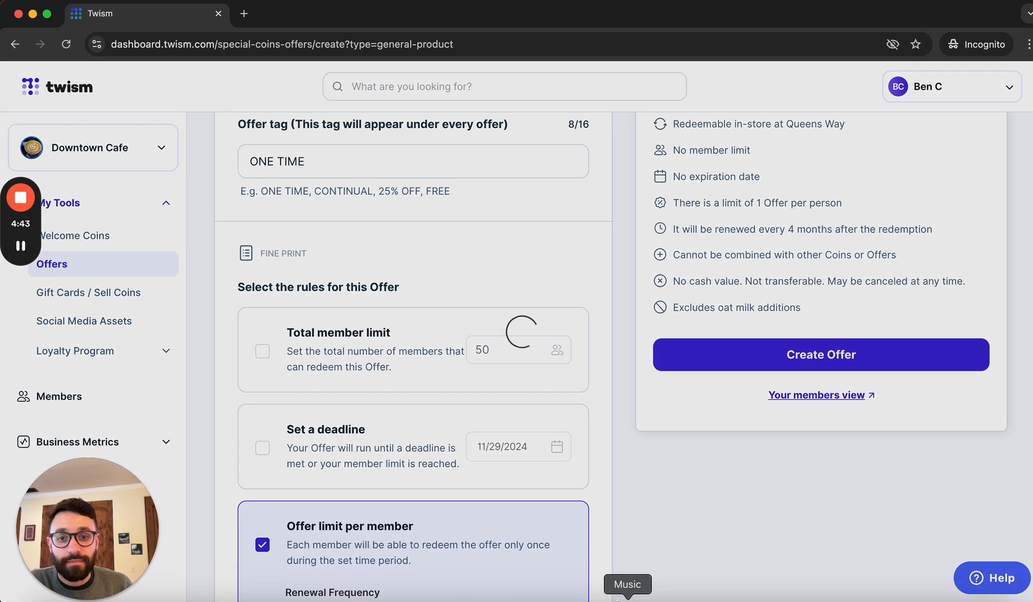